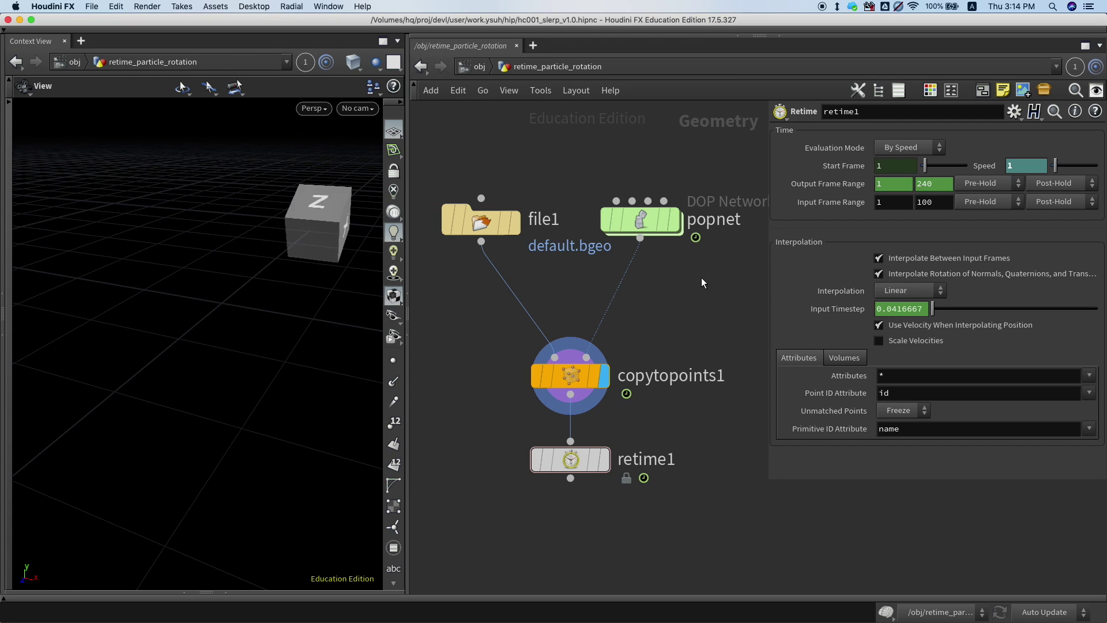
Review popnet, file1, copytopoints1 and retime1 parameters, then view retime1's Speed curve easing from 1 to 0.1
left_click(640, 219)
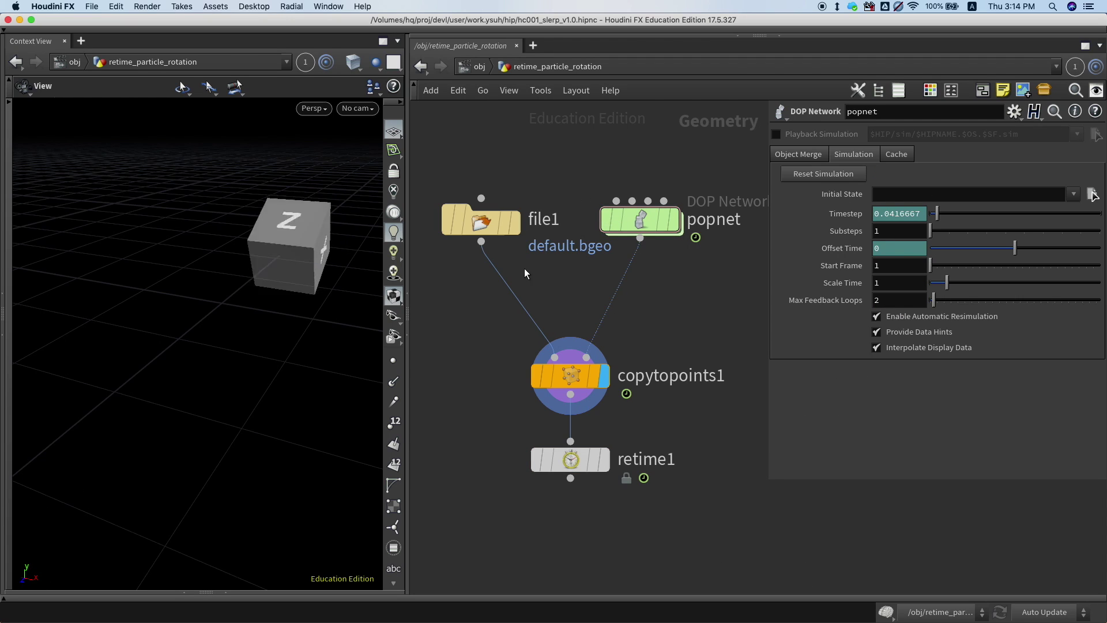
left_click(490, 221)
left_click_drag(483, 341, 626, 407)
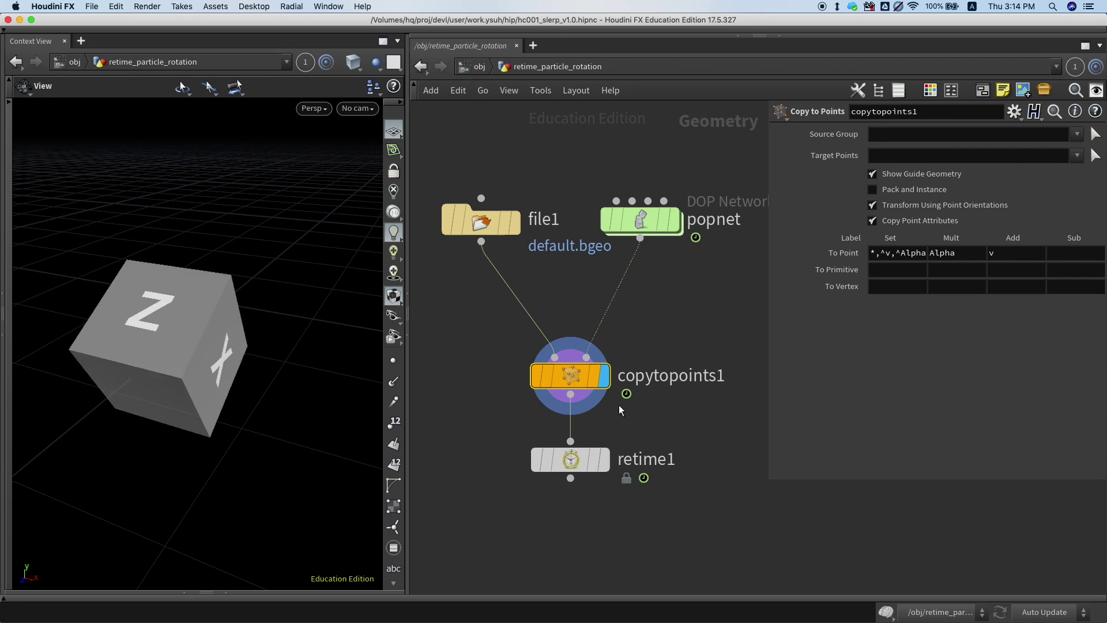
left_click_drag(634, 515, 529, 437)
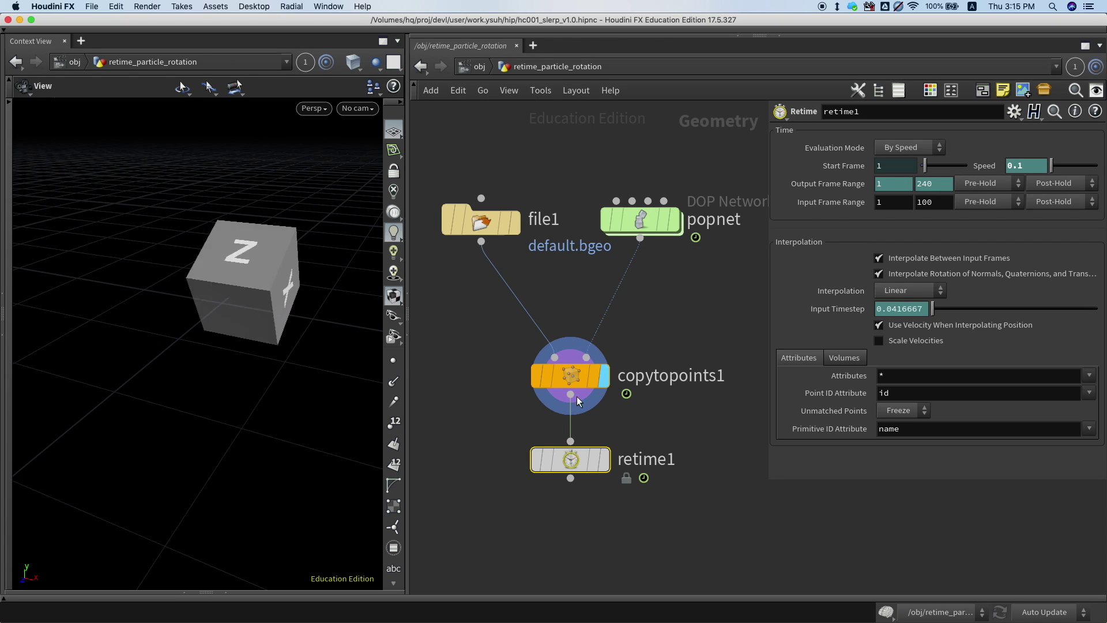
left_click(229, 590)
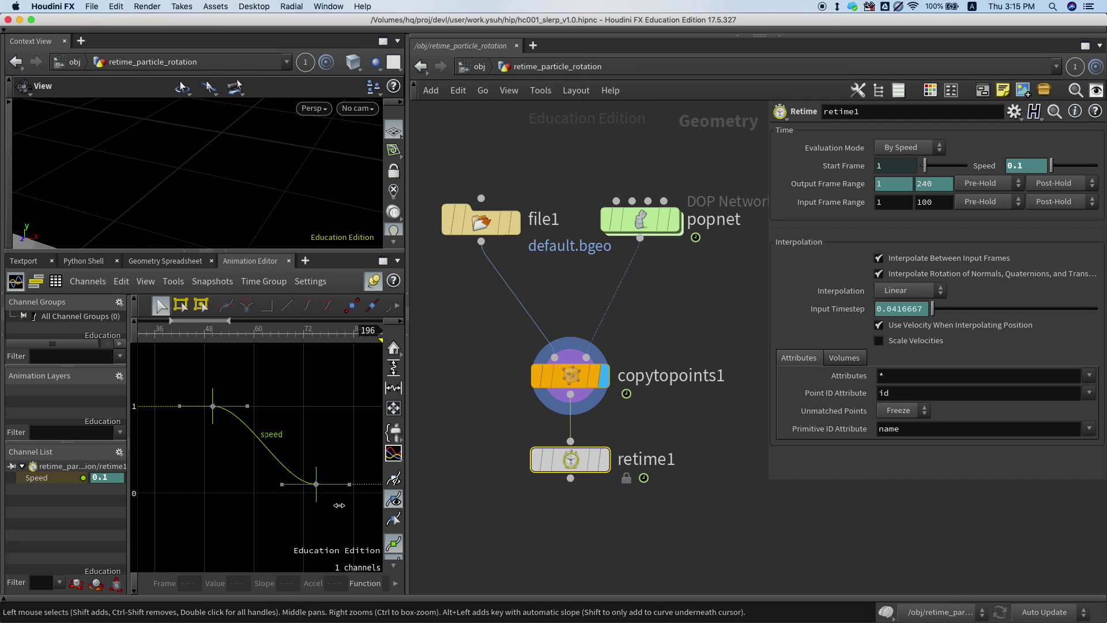
Close the Animation Editor so the viewport fills the left column again
left_click(230, 255)
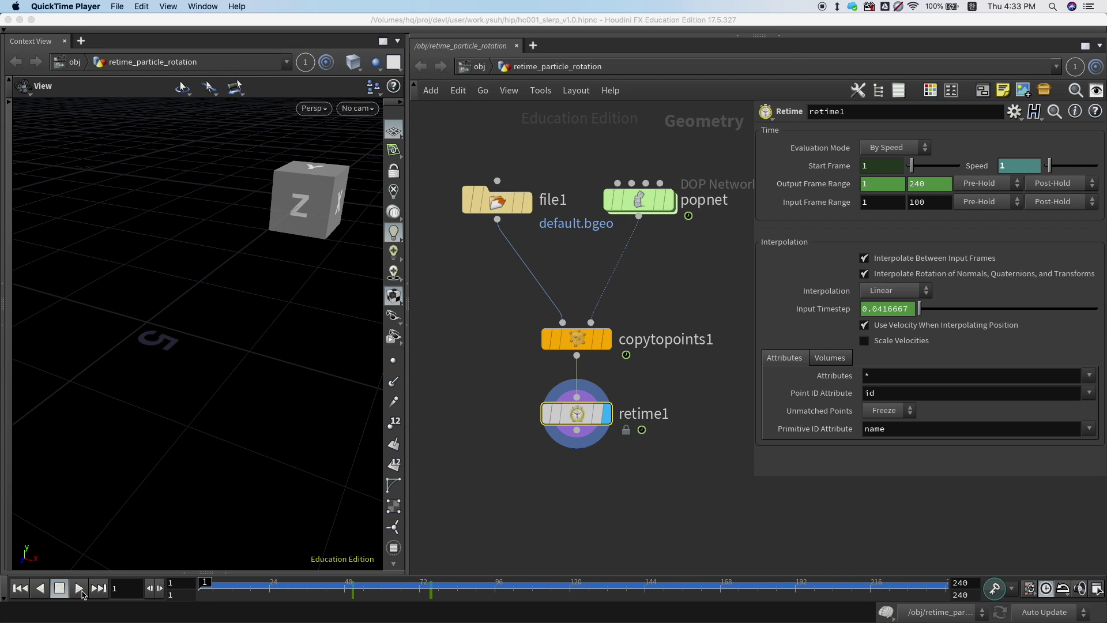
left_click(80, 589)
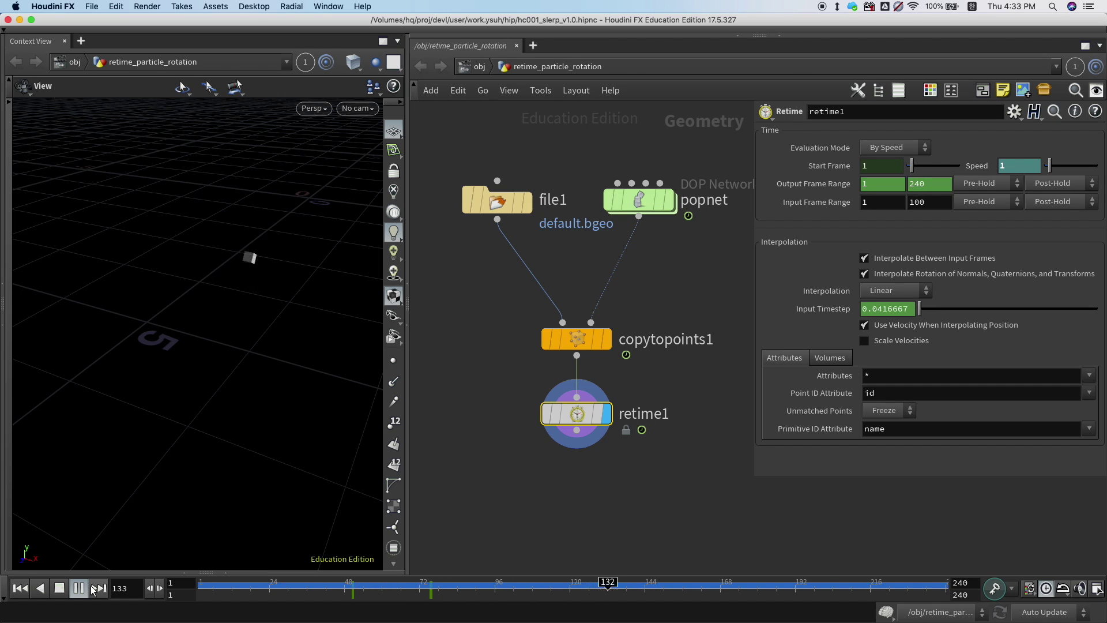
left_click(60, 588)
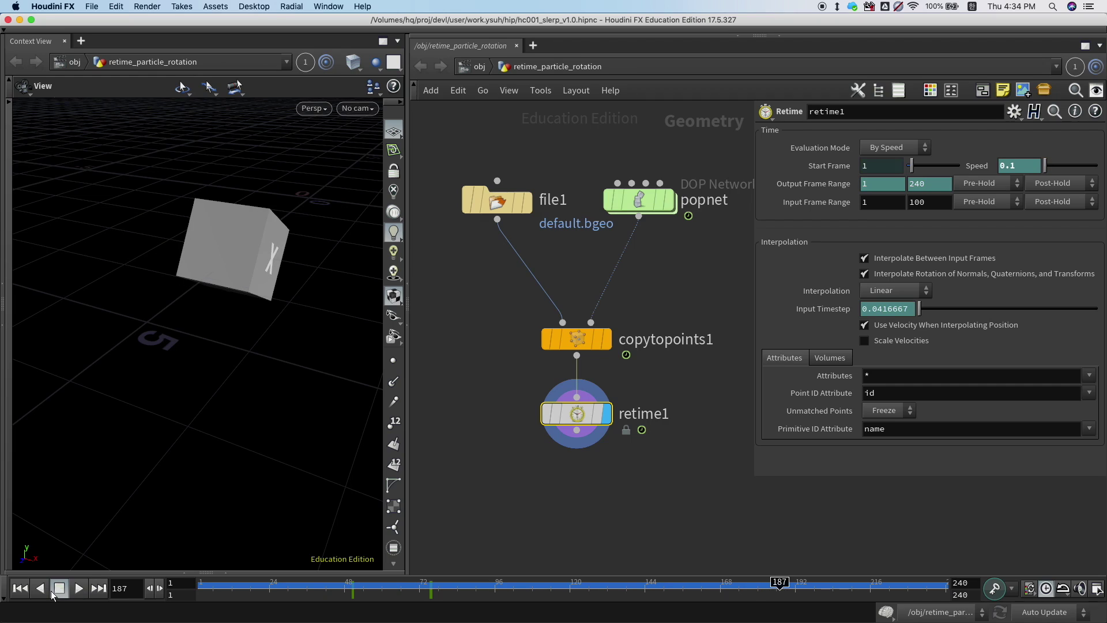
left_click(19, 589)
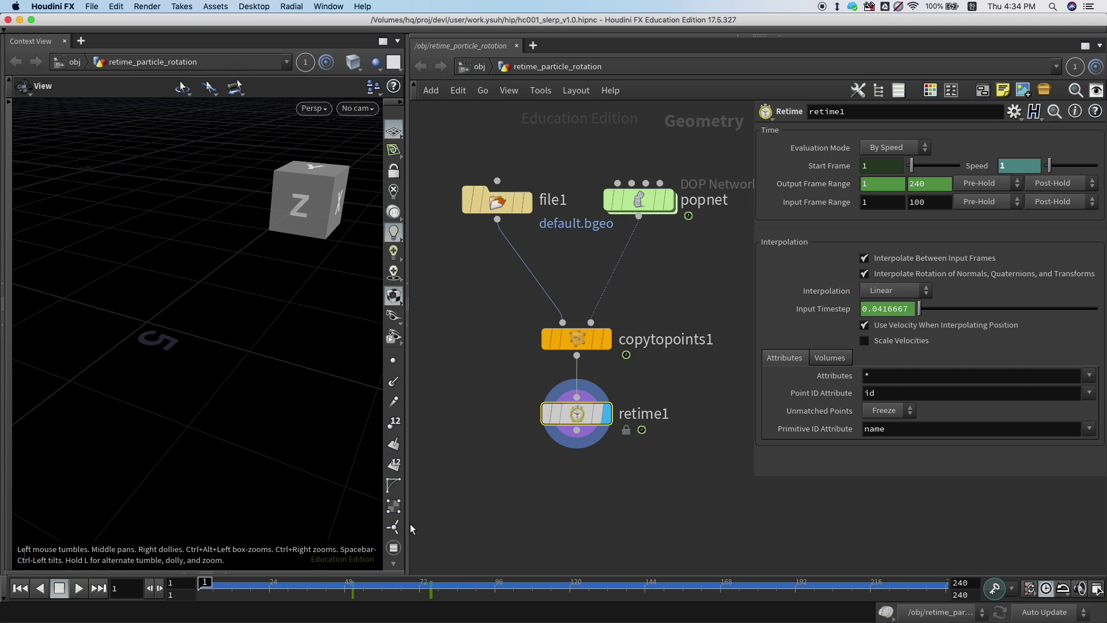
Inspect copytopoints1's point attributes in the Geometry Spreadsheet, then close the spreadsheet
left_click(225, 571)
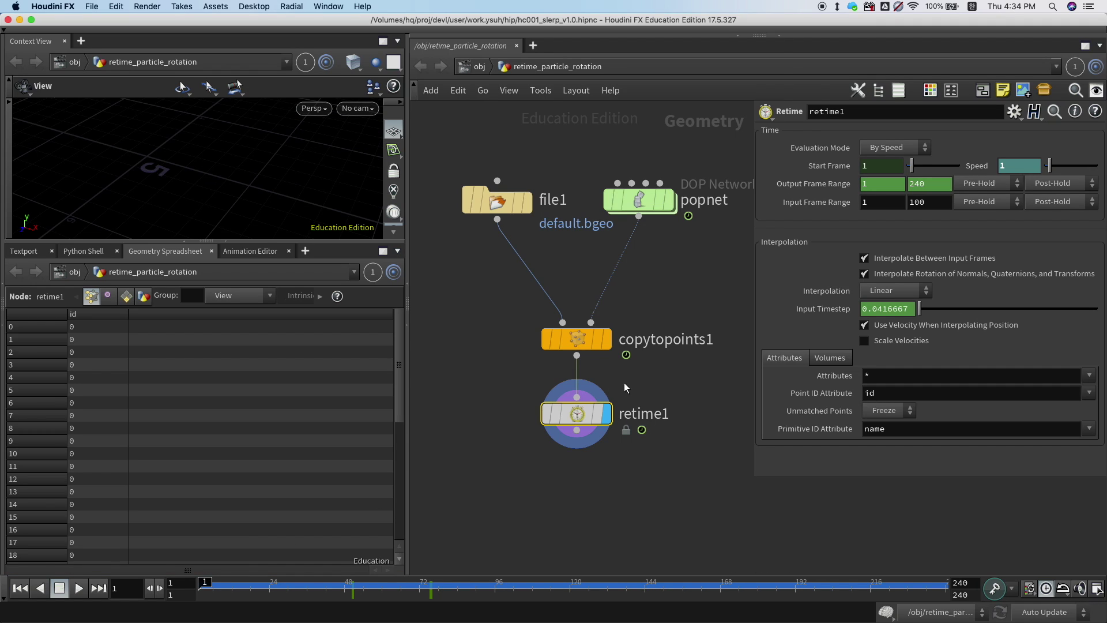
left_click_drag(626, 378, 526, 305)
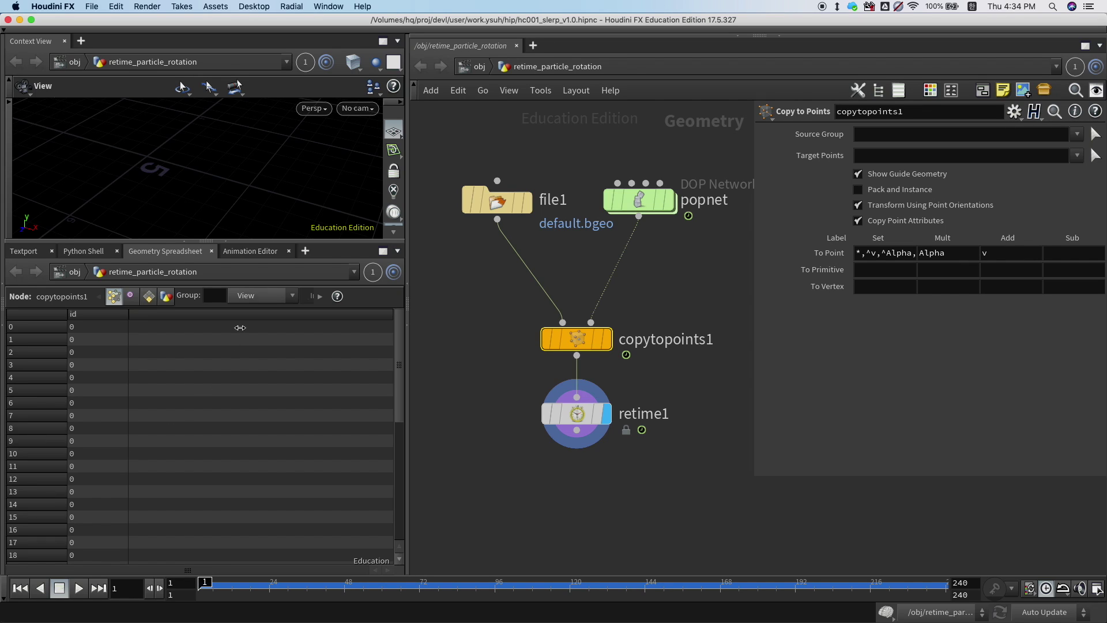
left_click(229, 245)
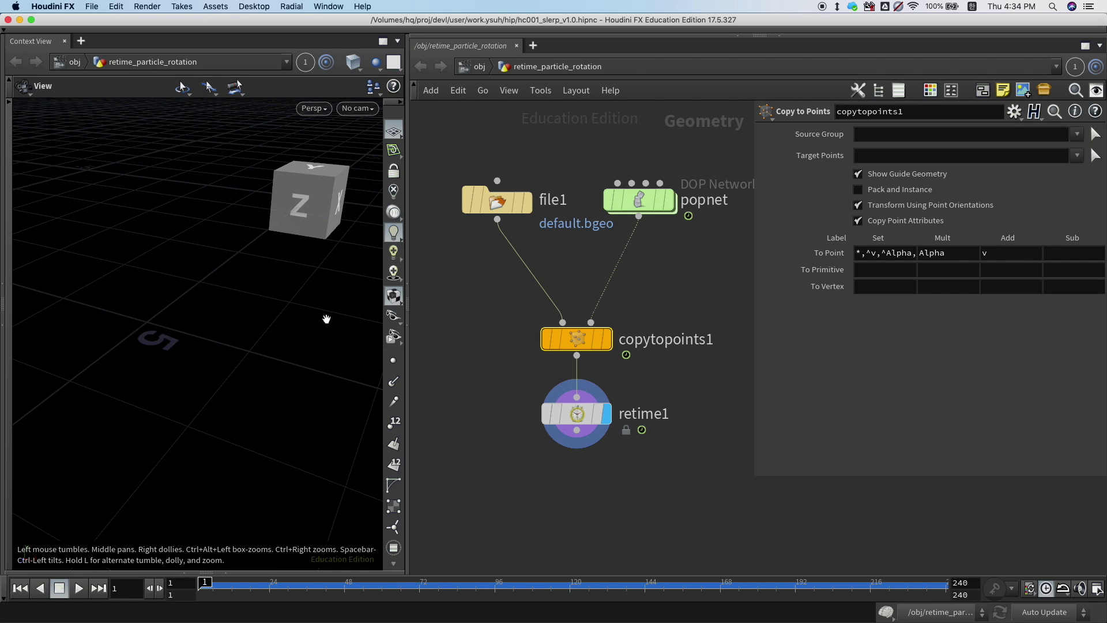
On retime1, clear the Point ID Attribute and turn off Use Velocity
left_click_drag(654, 448, 515, 393)
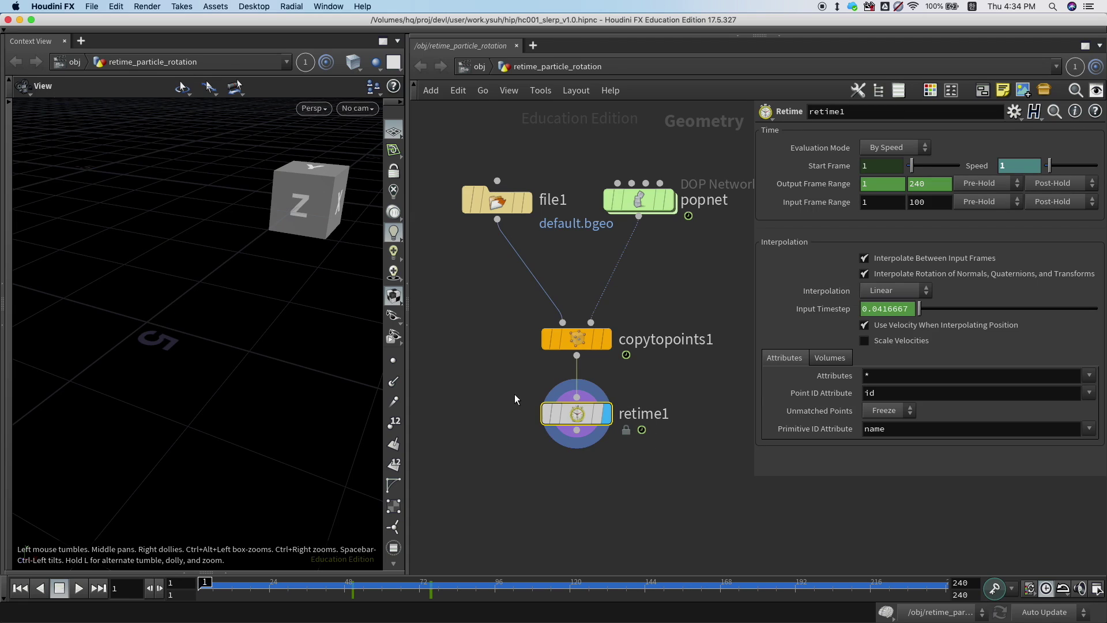
double_click(887, 392)
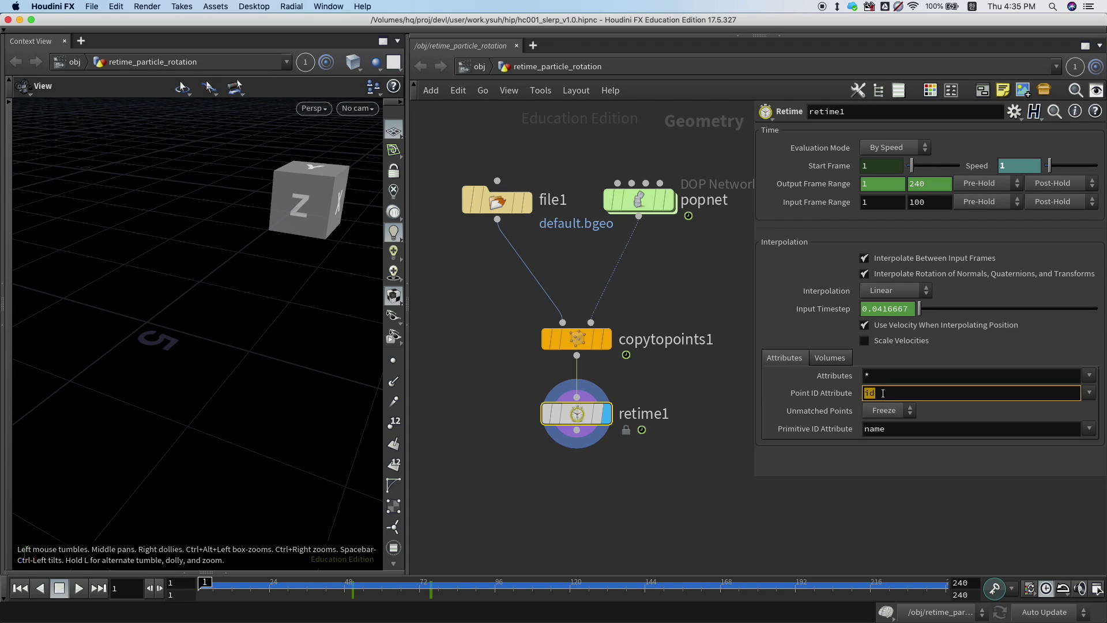
key("BackSpace")
key("shift+Tab")
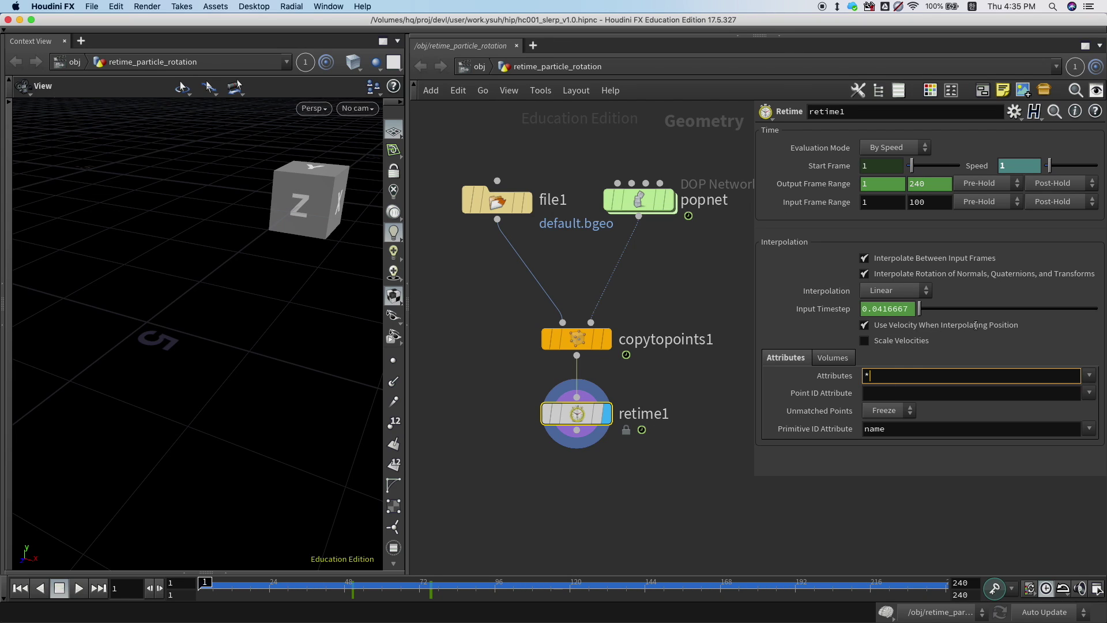
left_click(864, 326)
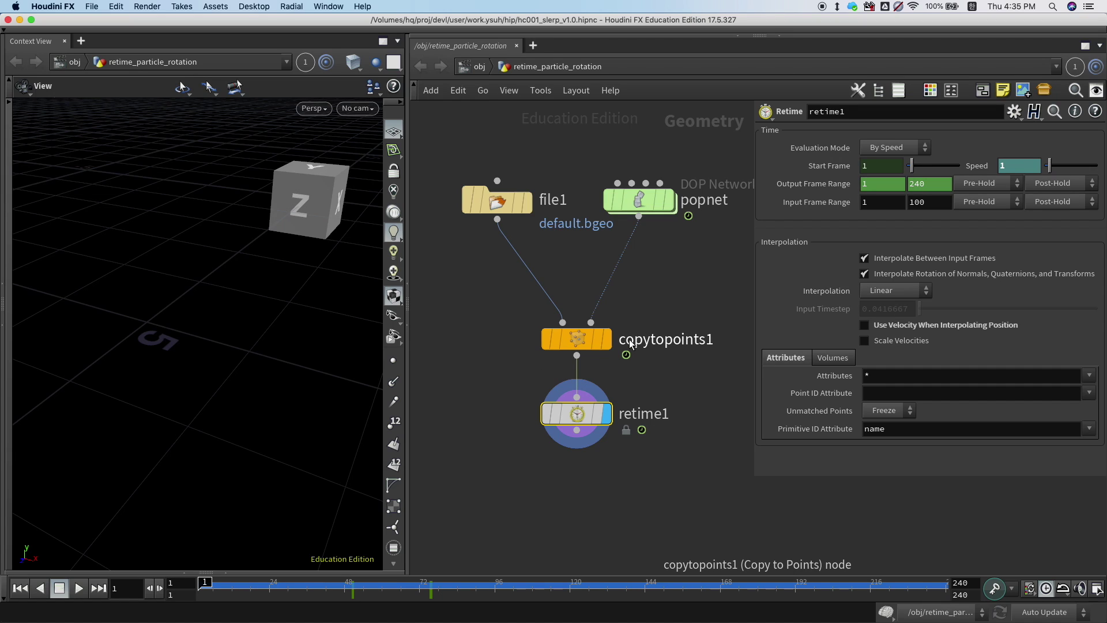
Review copytopoints1's settings, then reselect retime1 and play the animation
left_click_drag(670, 375, 476, 311)
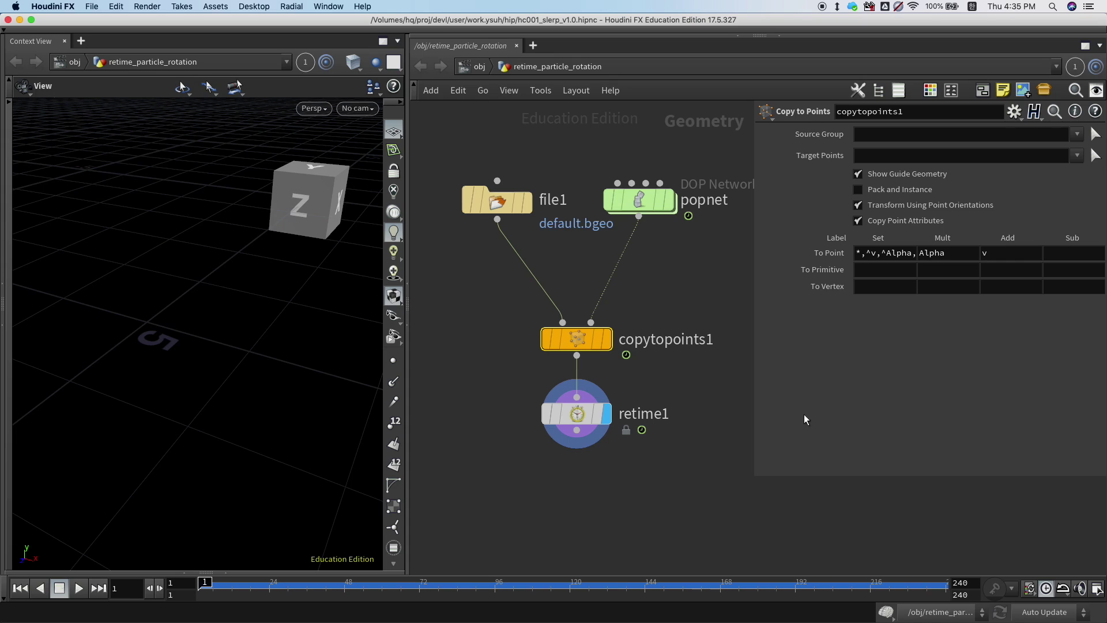
left_click_drag(669, 457, 518, 390)
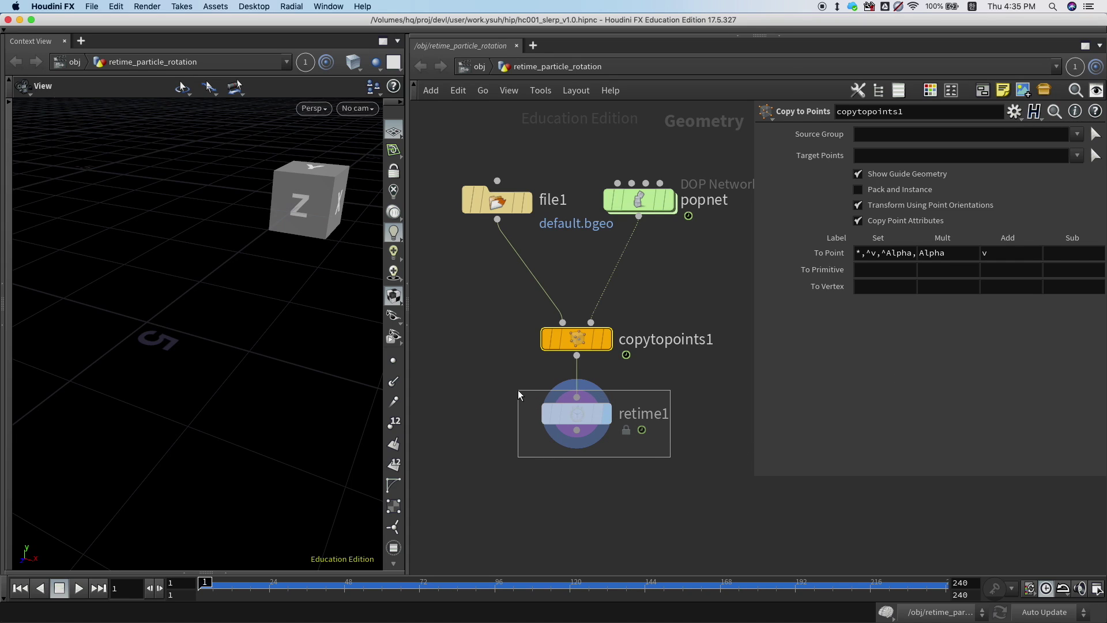
left_click(79, 588)
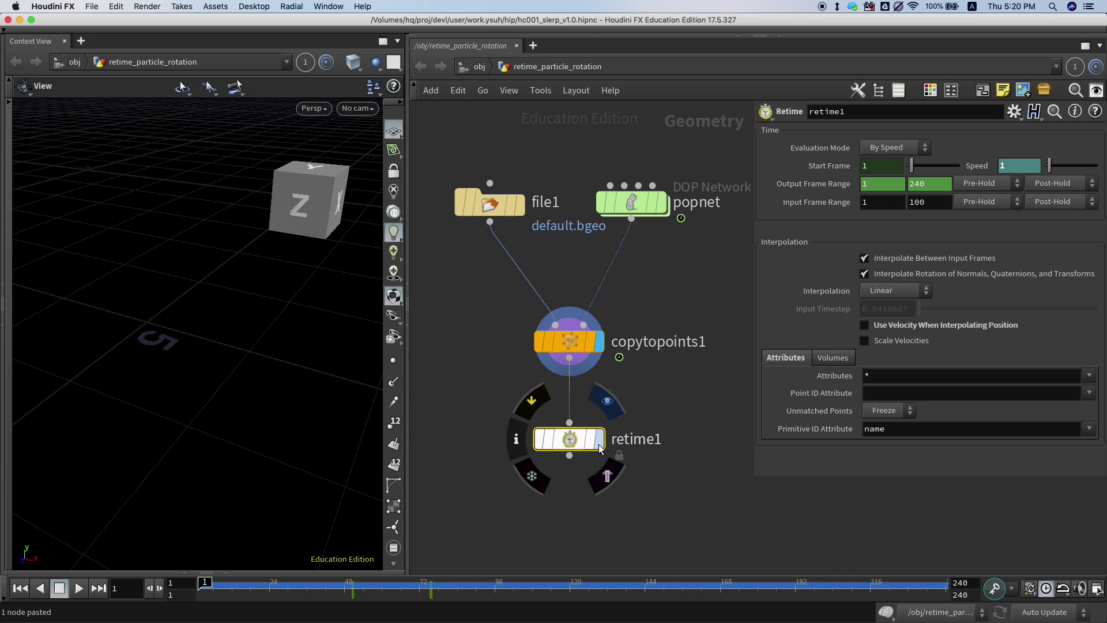
Set retime1's display flag to show its result in the viewport
left_click(599, 444)
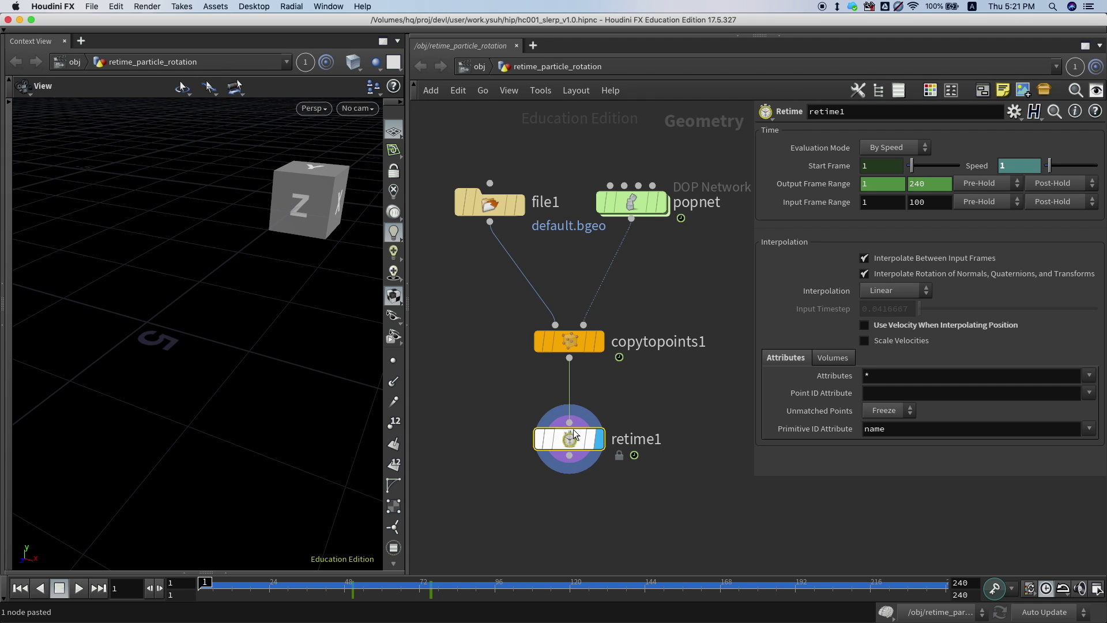
Insert retime1 between popnet and copytopoints1, display copytopoints1, and play to check cube rotation
mouse_move(603, 437)
left_mouse_down()
mouse_move(669, 435)
mouse_move(623, 271)
left_mouse_up()
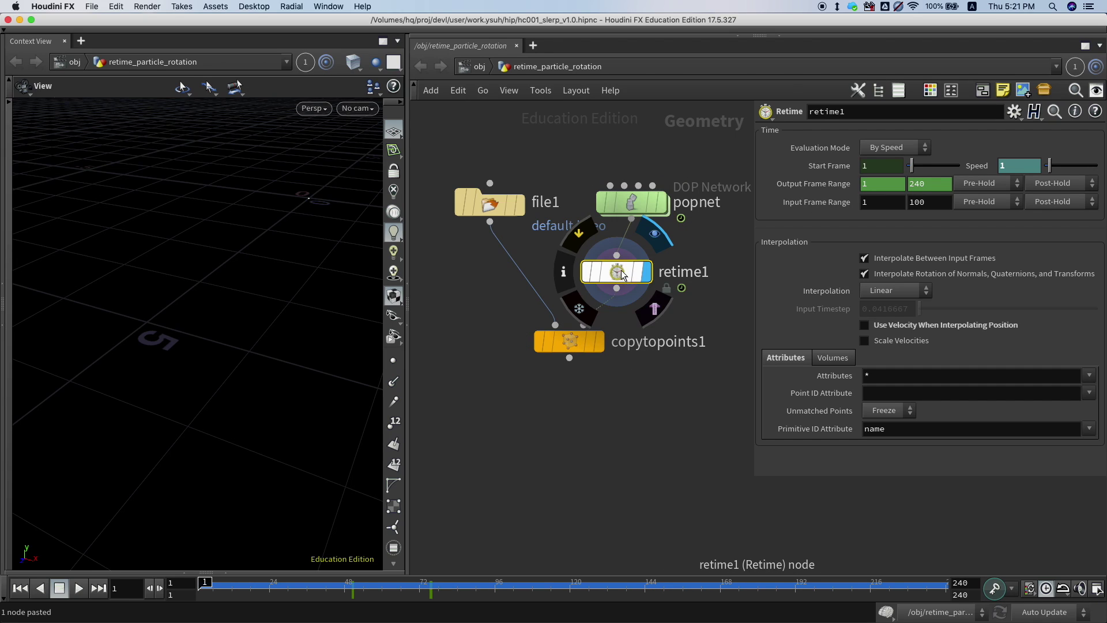
left_click_drag(617, 273, 633, 275)
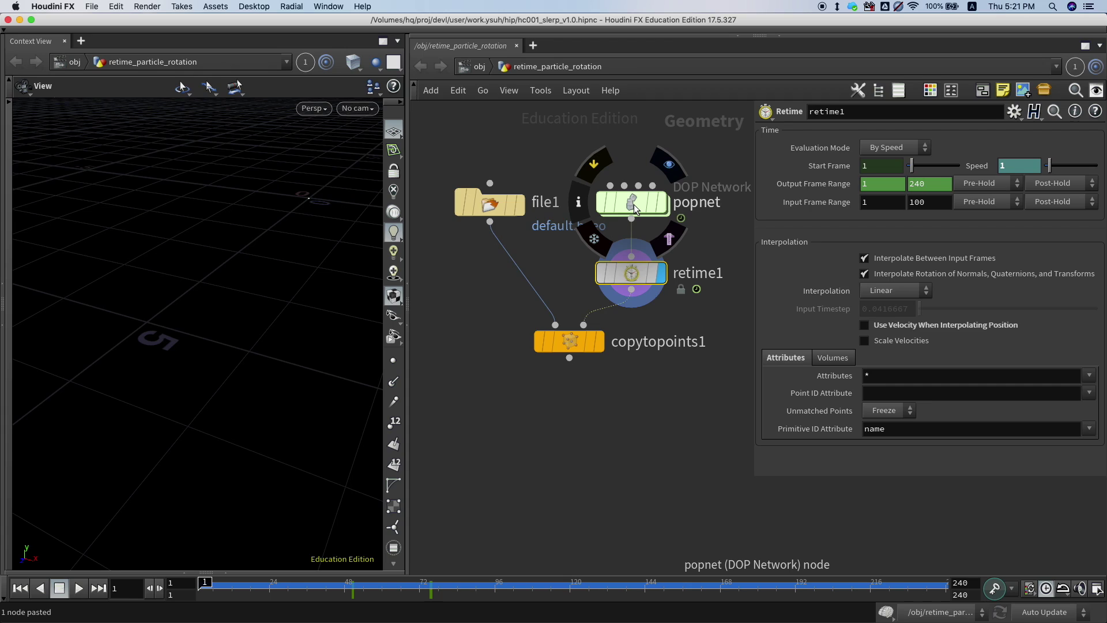
mouse_move(631, 273)
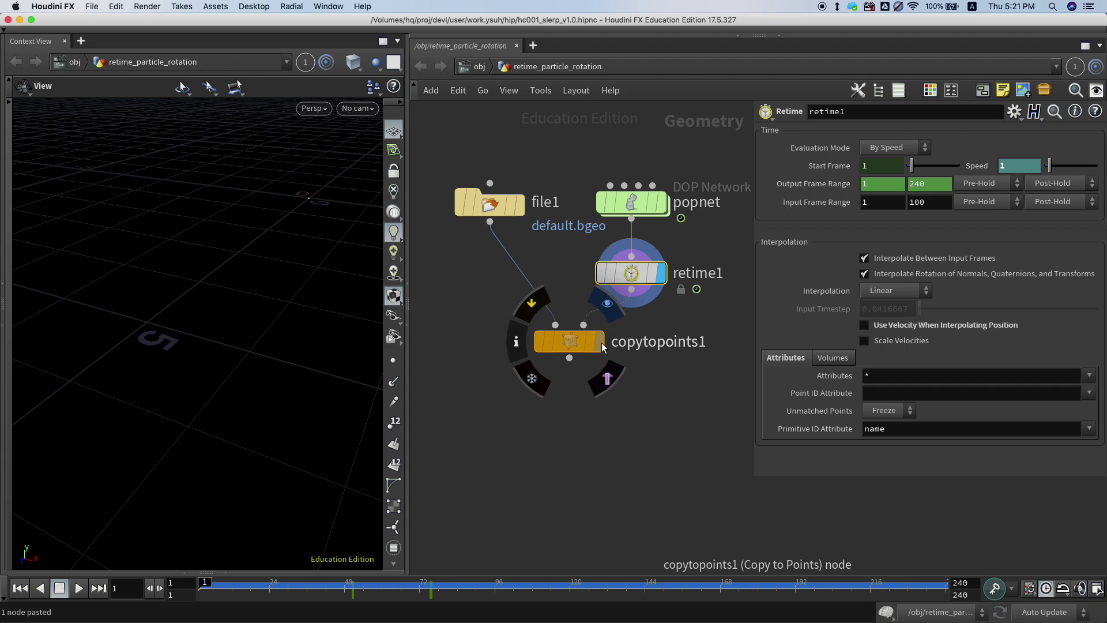
left_click(599, 345)
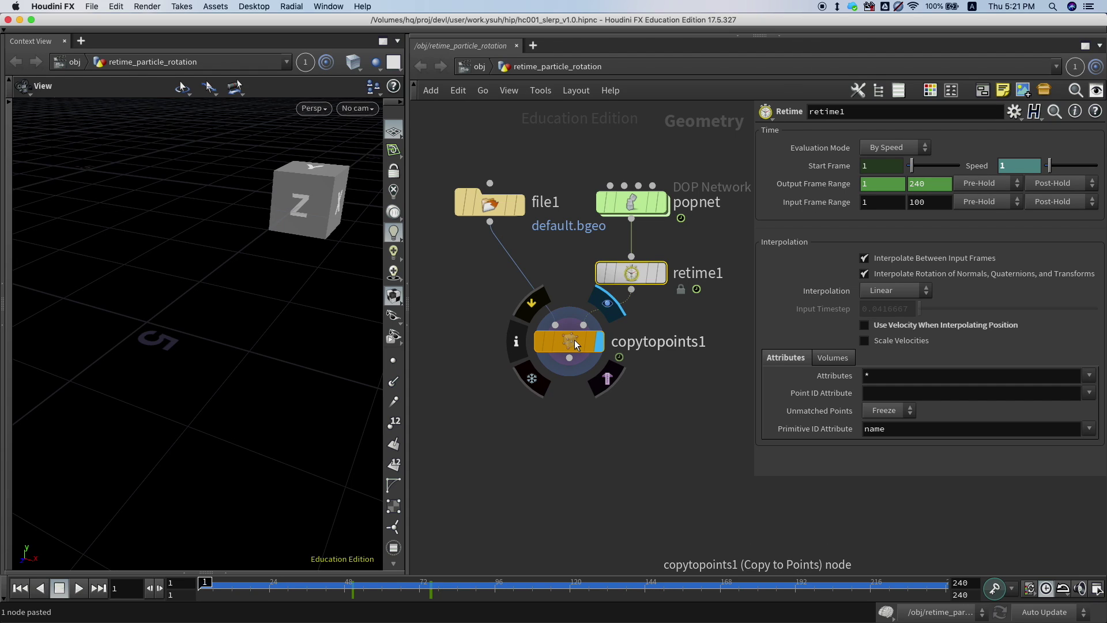
left_click(79, 590)
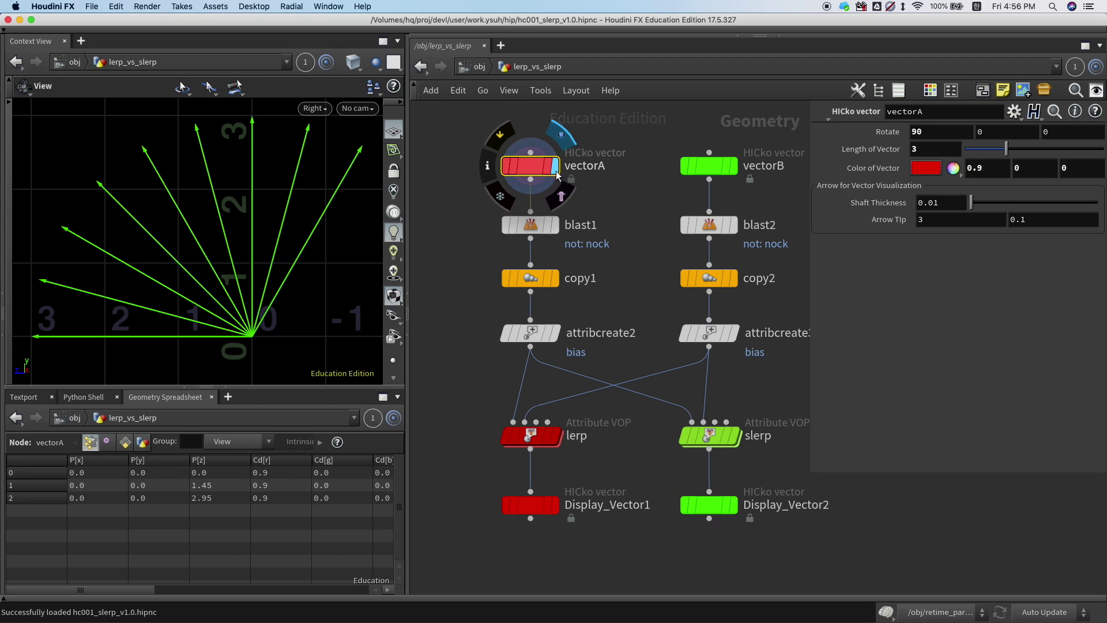
Display red vectorA, then green vectorB, check attribcreate3's 0–1 bias values, then display the green slerp fan
left_click(556, 169)
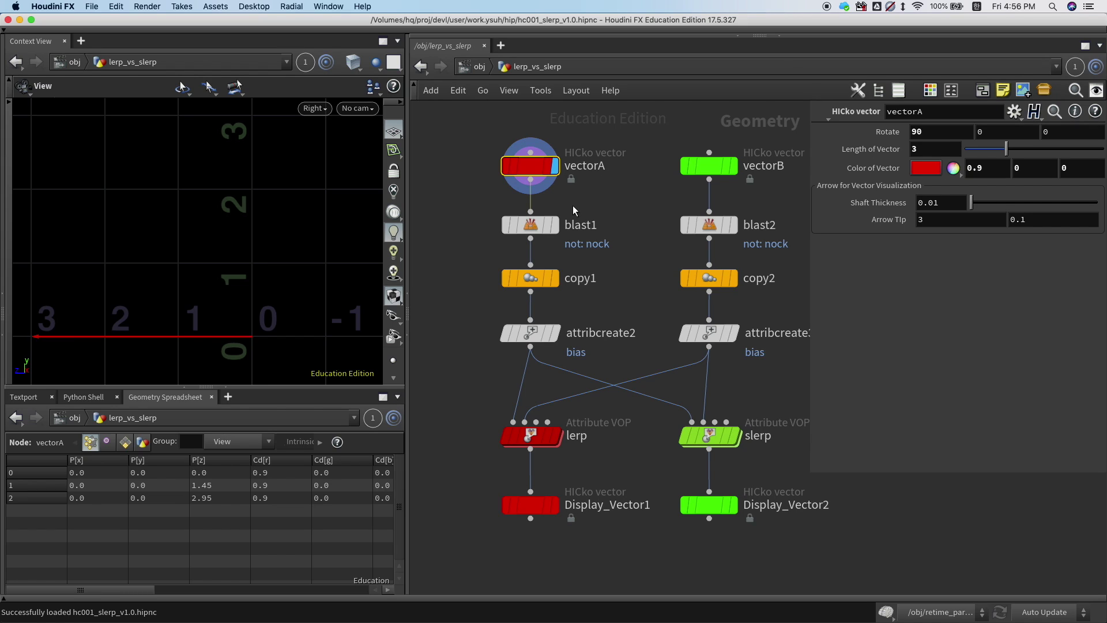
left_click(721, 167)
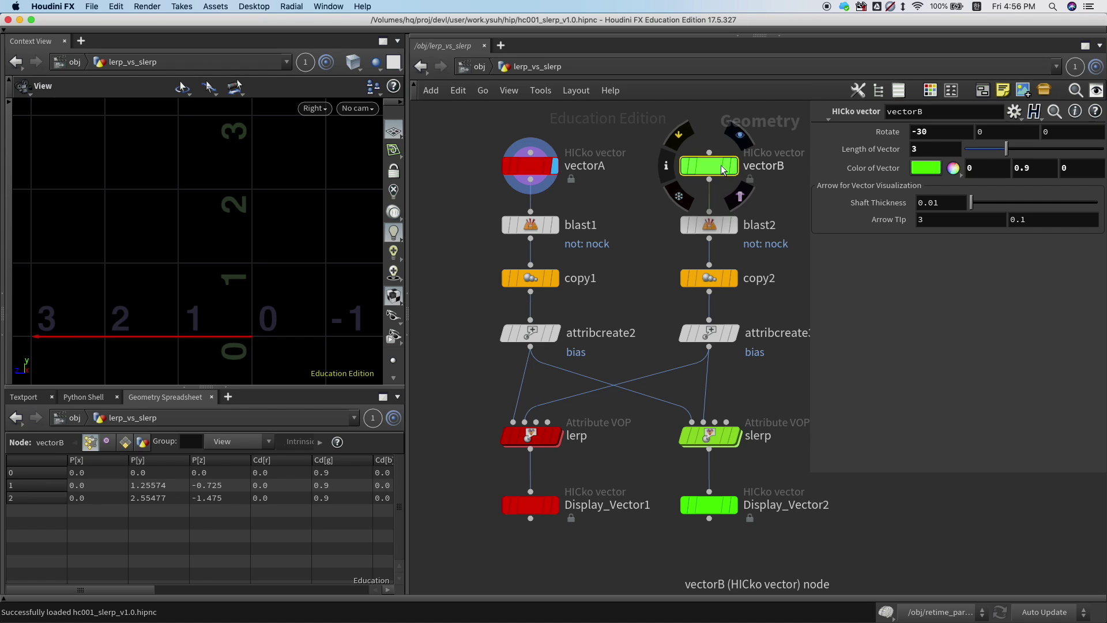
left_click(732, 167)
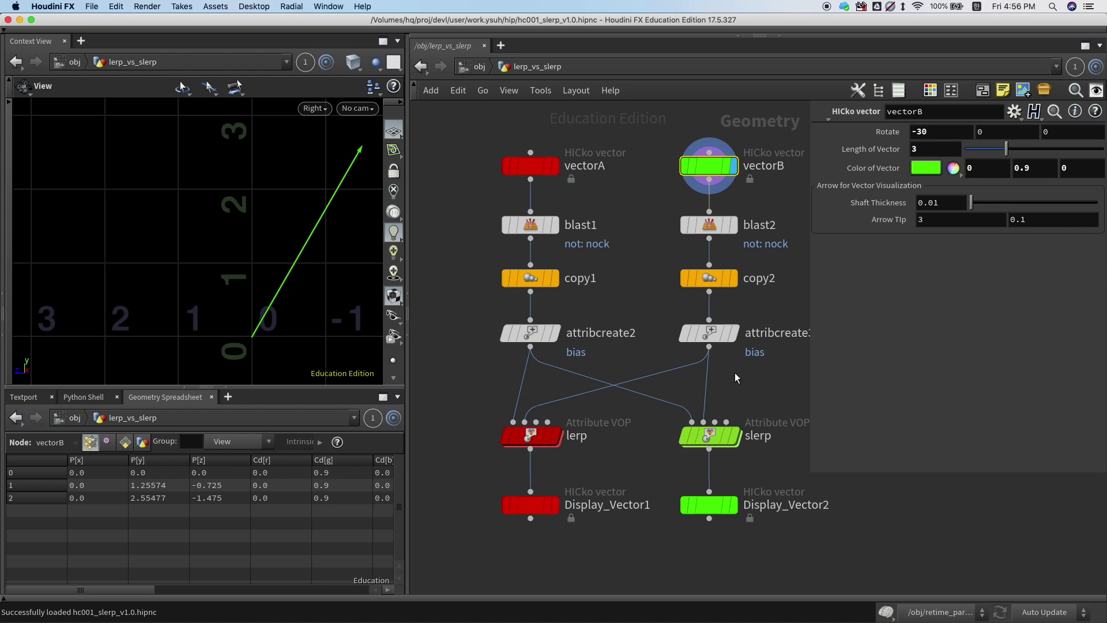
left_click(709, 333)
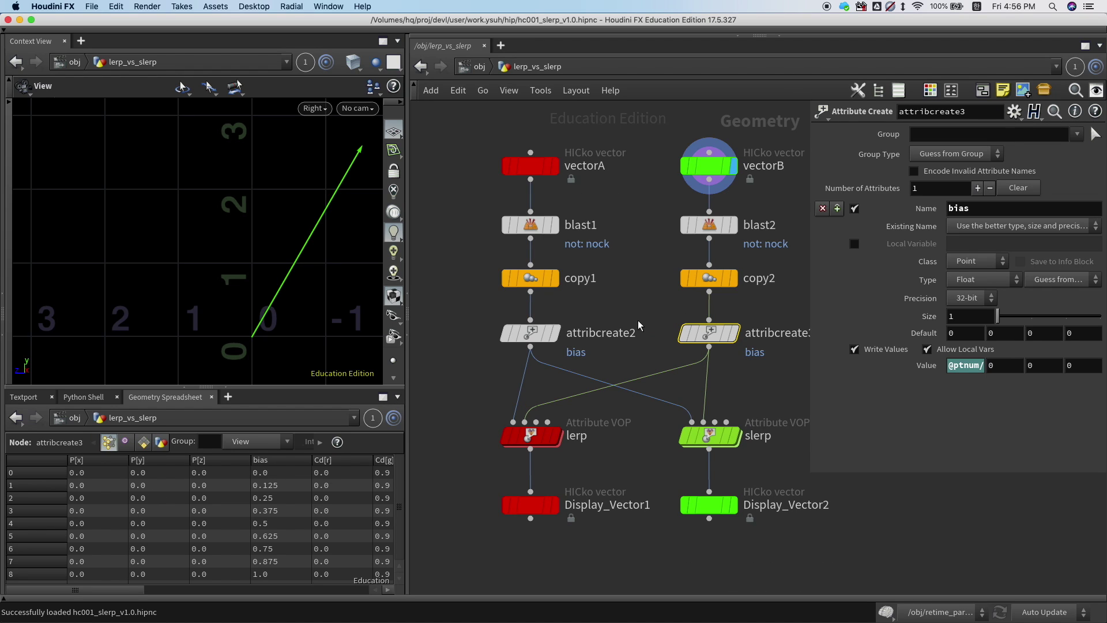
mouse_move(709, 504)
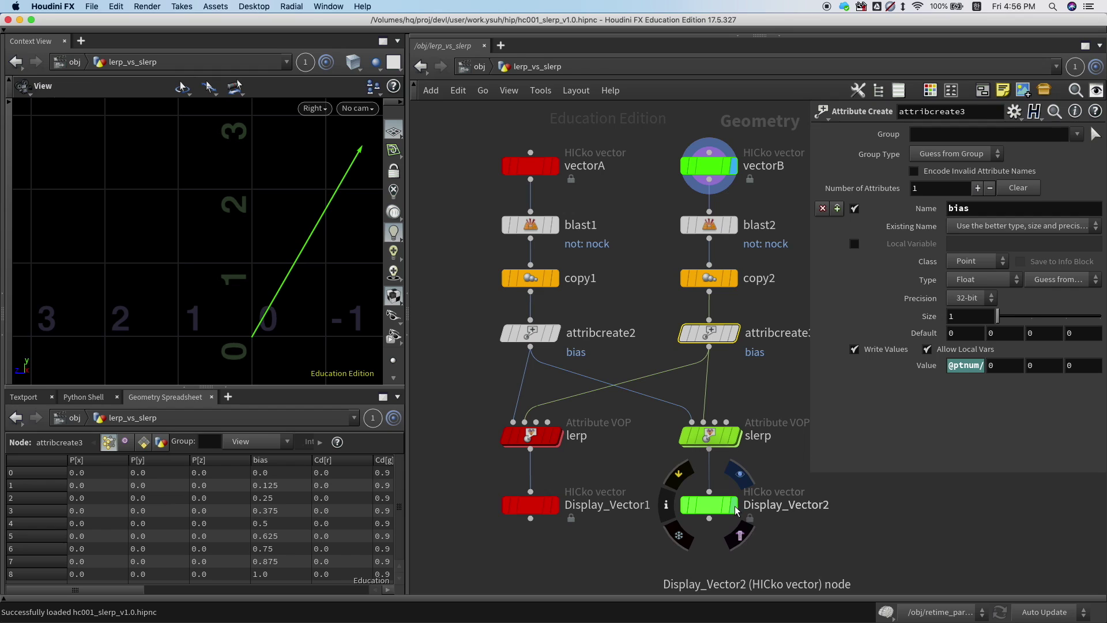
left_click(732, 505)
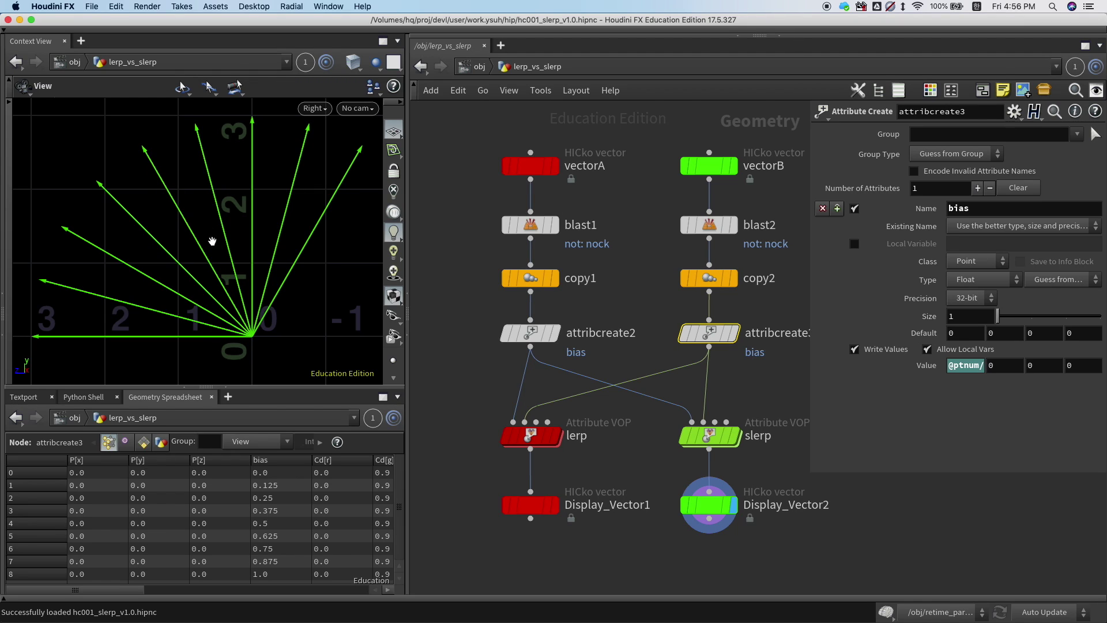
mouse_move(531, 505)
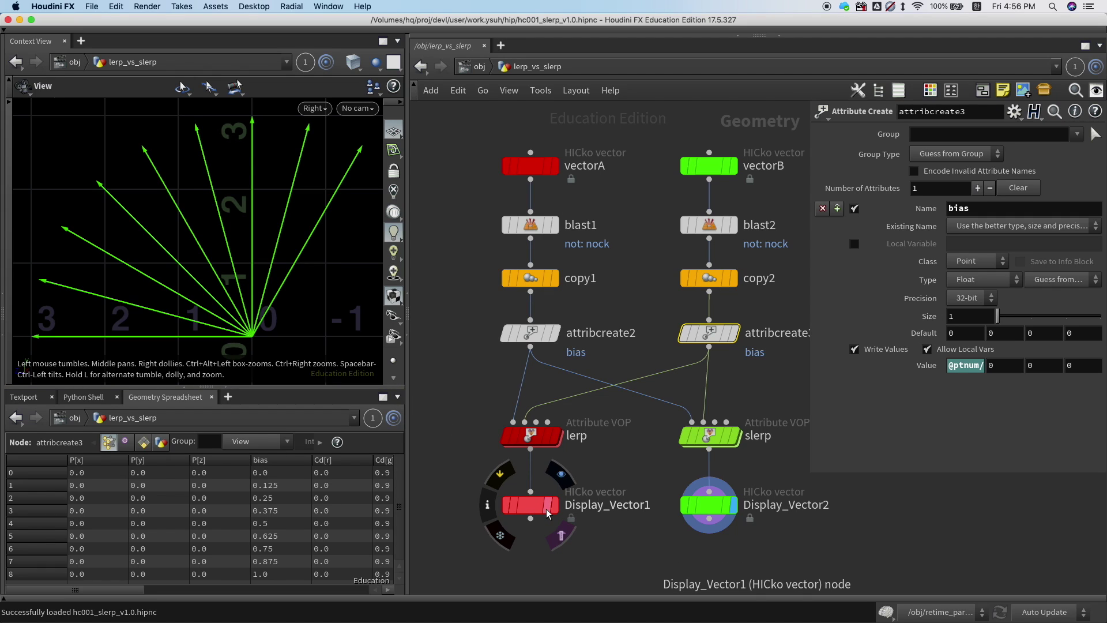
Template Display_Vector1 to overlay its red lerp vectors on the green slerp fan
left_click(548, 511)
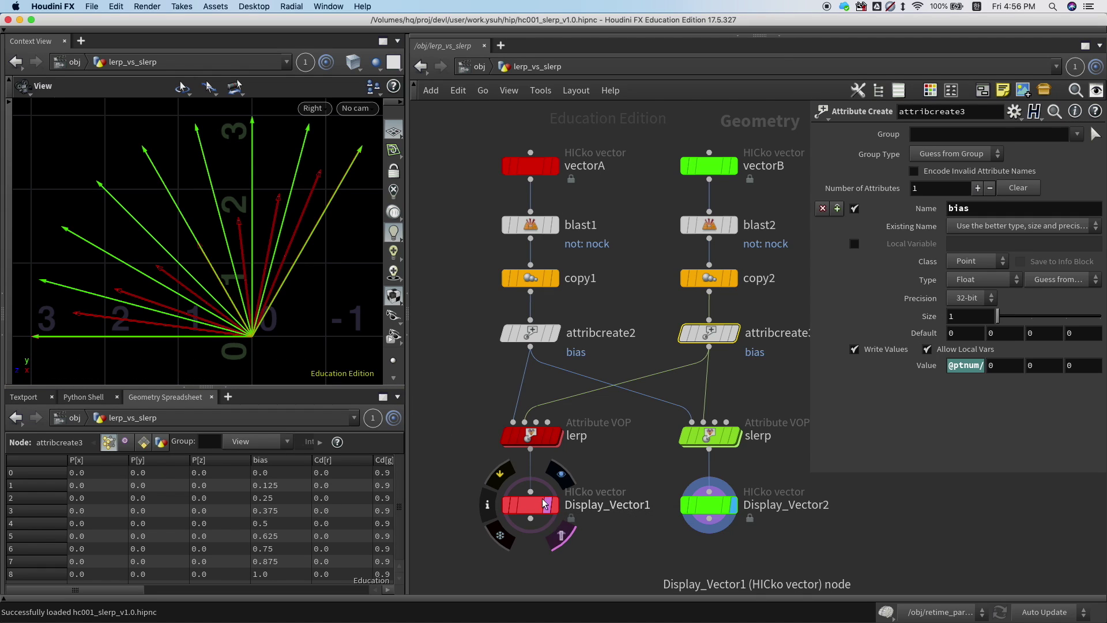